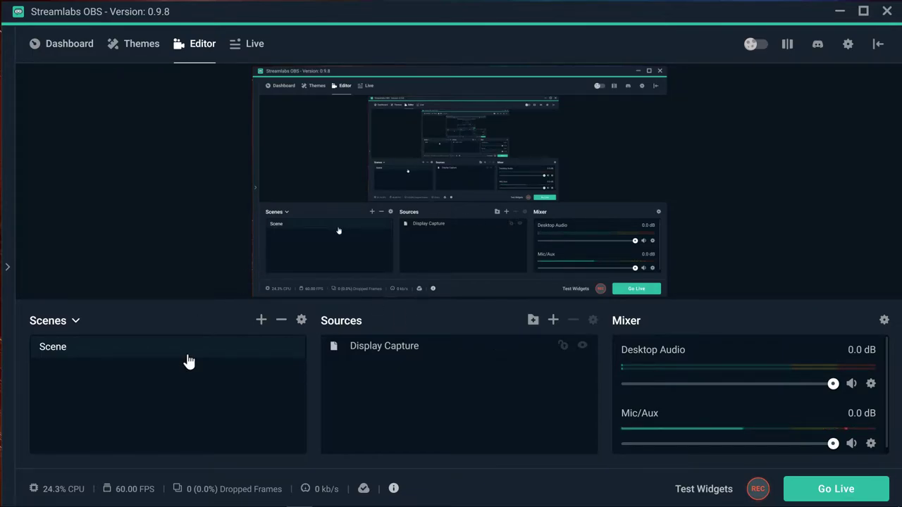
Step: After briefly checking Settings, add a Display Capture source and select its default name 'Display Capture (1)'
click(848, 44)
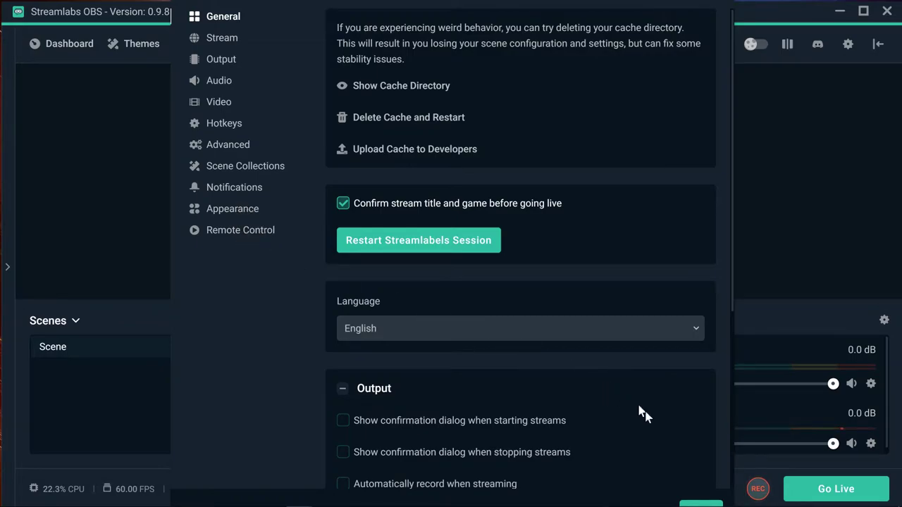
click(702, 503)
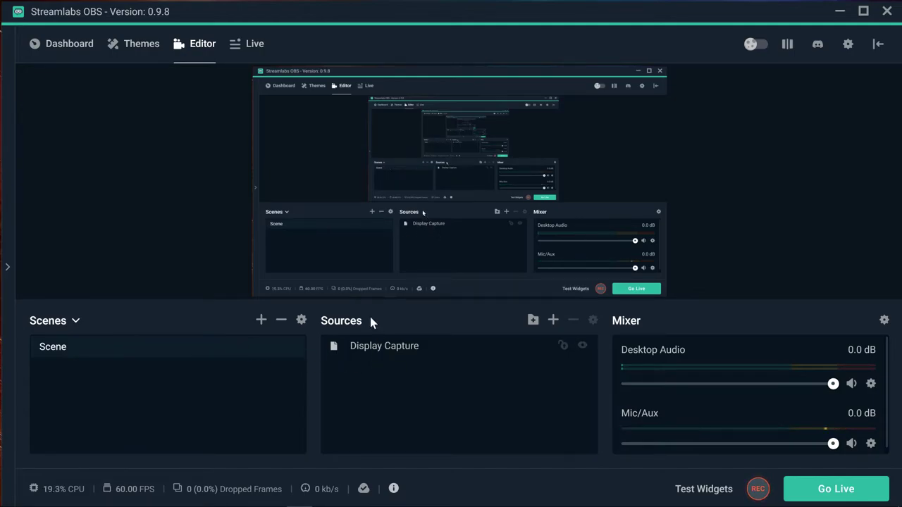
mouse_move(337, 325)
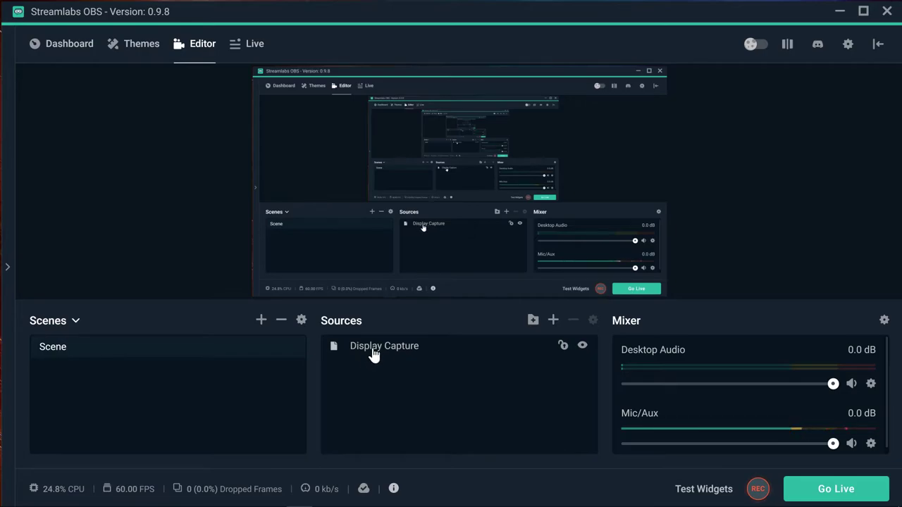
click(555, 322)
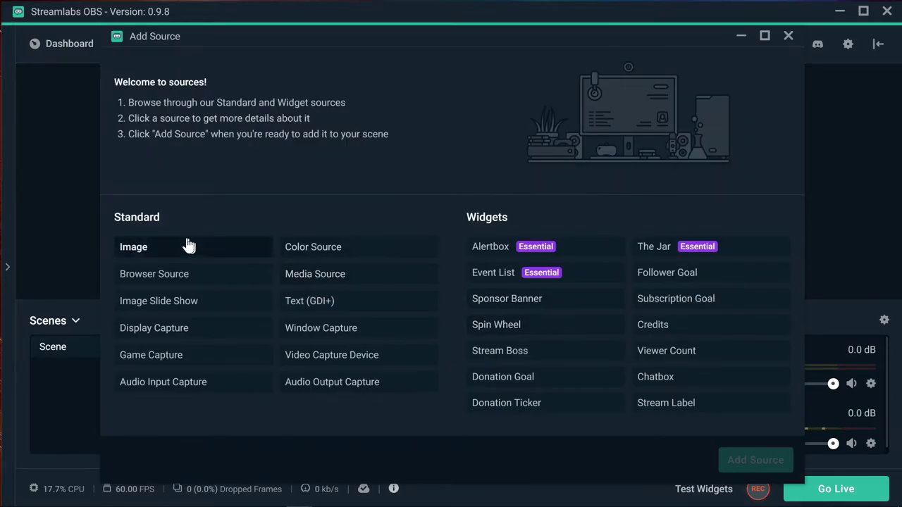
click(166, 336)
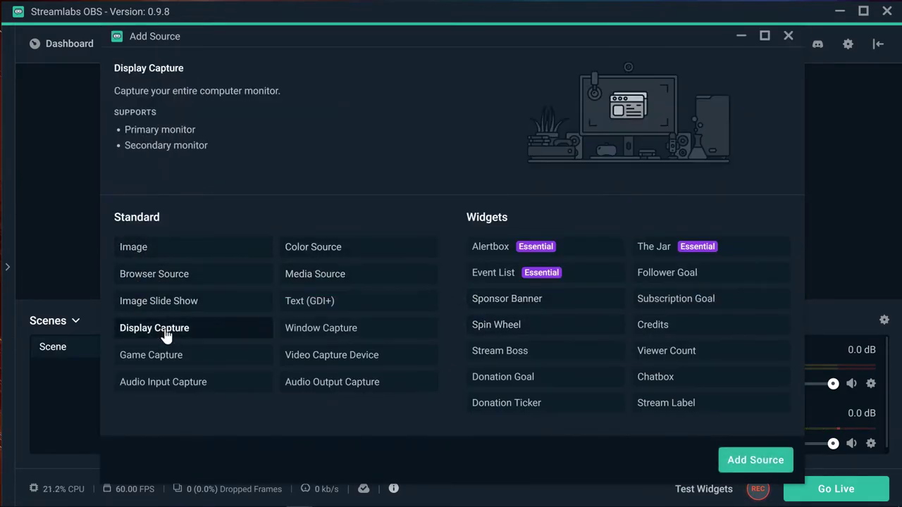
click(756, 459)
drag(358, 161, 227, 127)
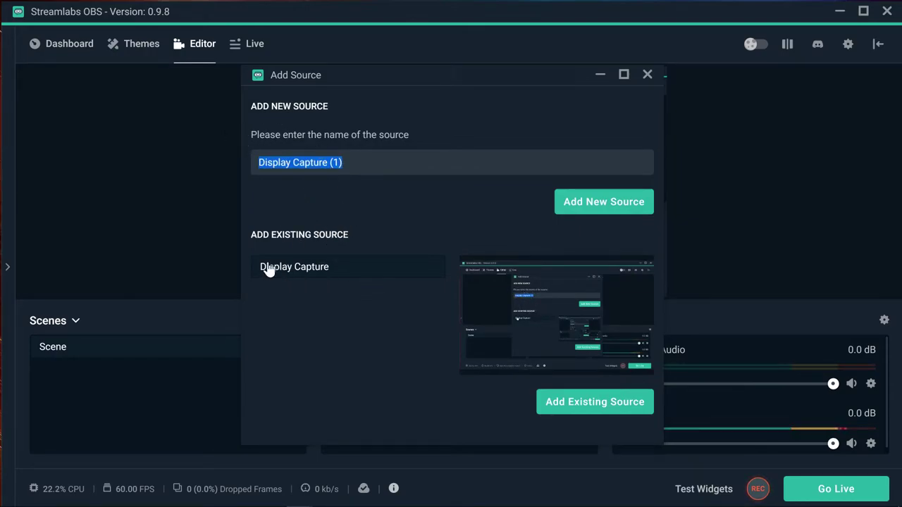
Step: Replace the default name 'Display Capture (1)' with 'MONITOR # 2'
click(366, 167)
drag(364, 167, 237, 138)
key(BackSpace)
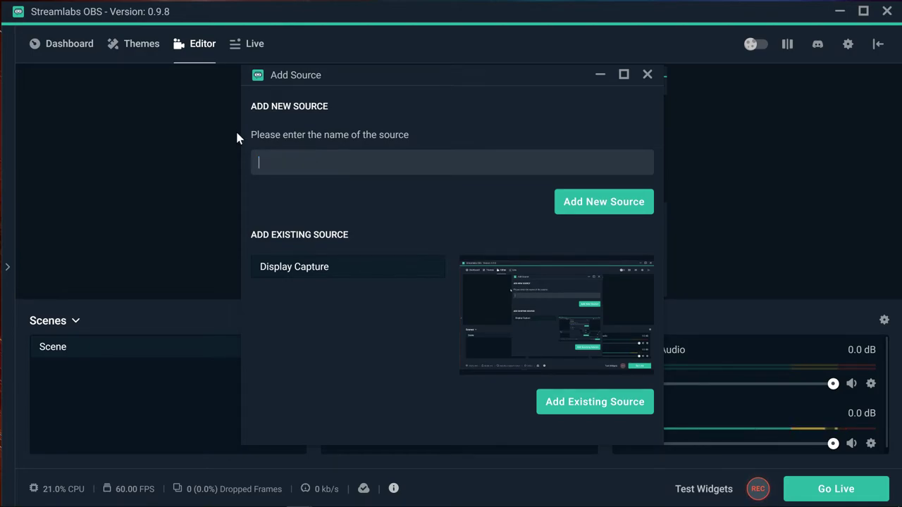
text(MONITOR # 2)
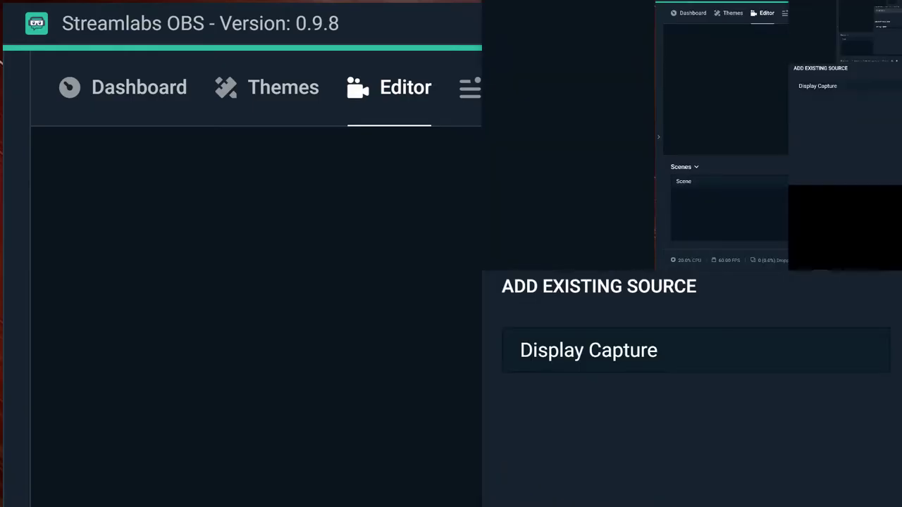
Step: Create the MONITOR # 2 source capturing Display 0, with Capture Cursor left enabled
click(590, 204)
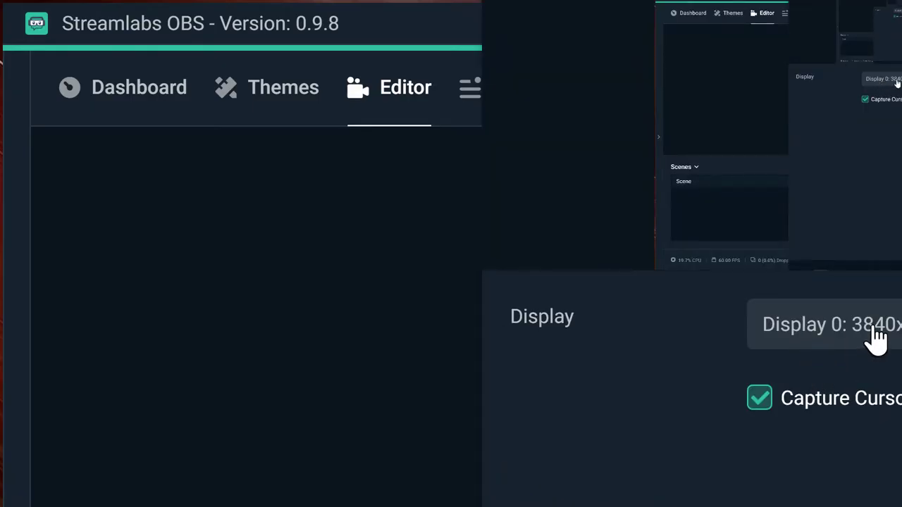
click(896, 344)
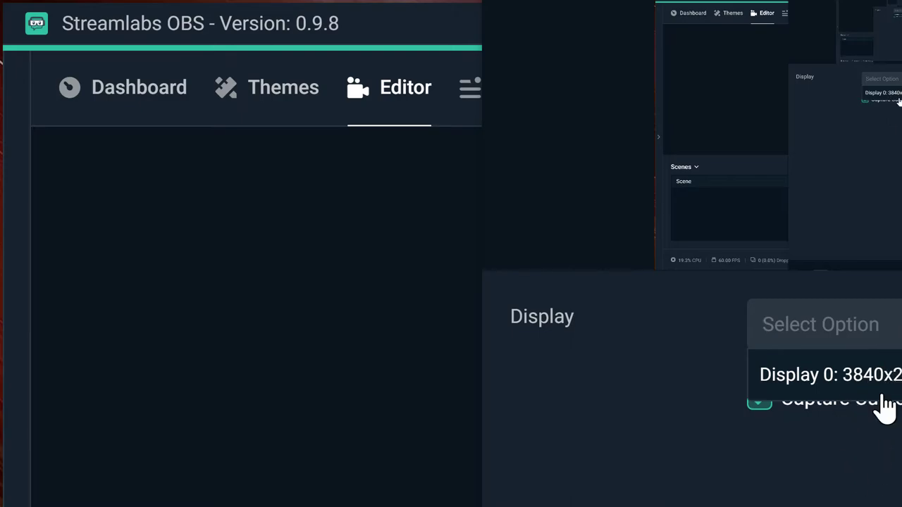
click(880, 381)
click(895, 324)
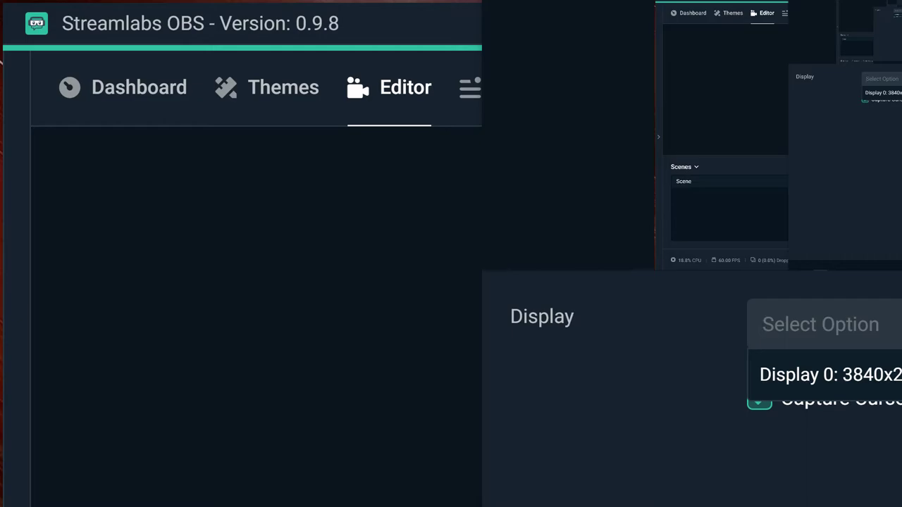
click(830, 374)
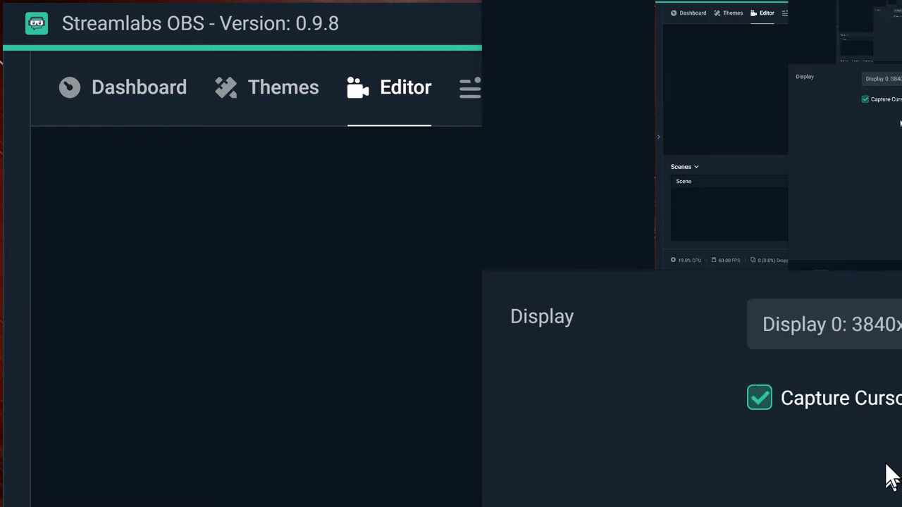
click(757, 401)
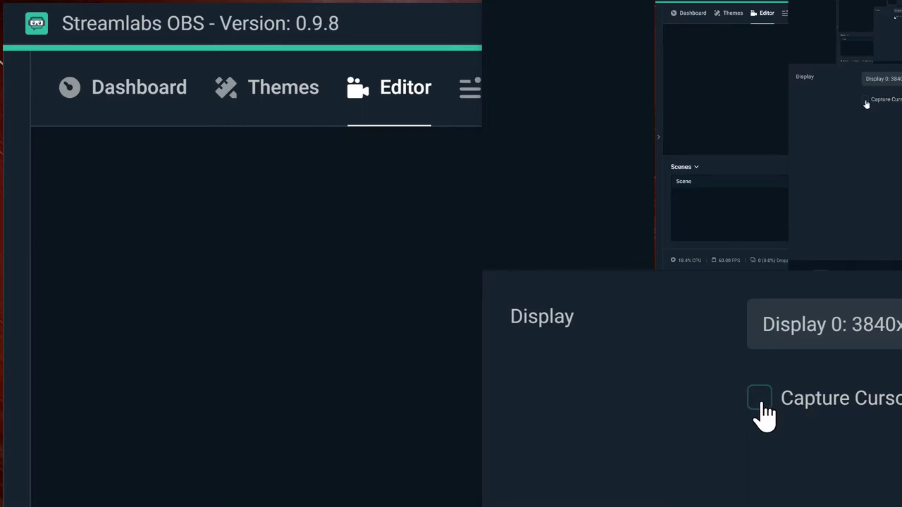
click(760, 400)
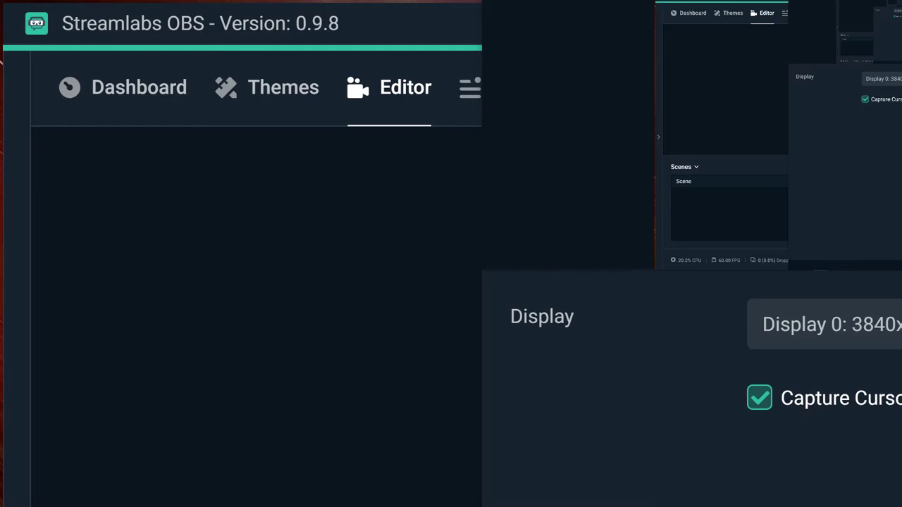
Step: Close the MONITOR # 2 properties to return to the Editor
key(Return)
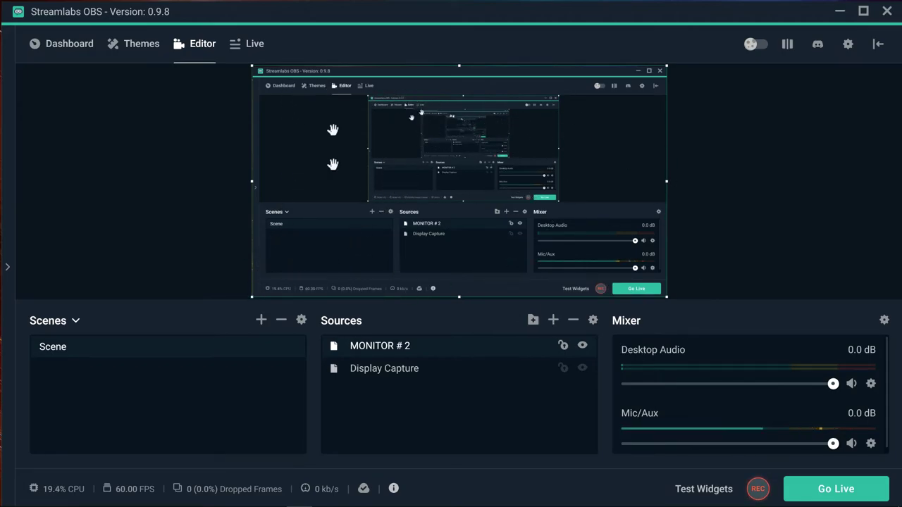
Step: Deselect the source and confirm video is 1920x1080 at 60 FPS, then close Settings
click(731, 186)
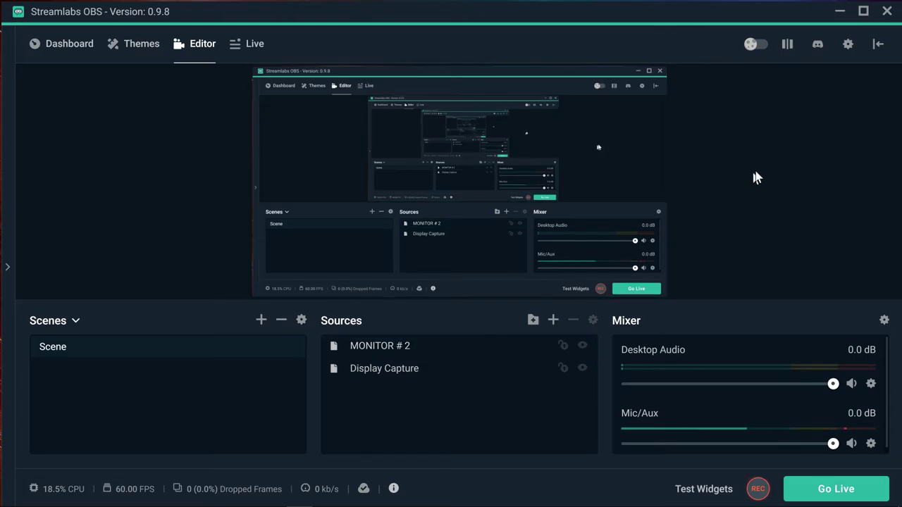
click(848, 44)
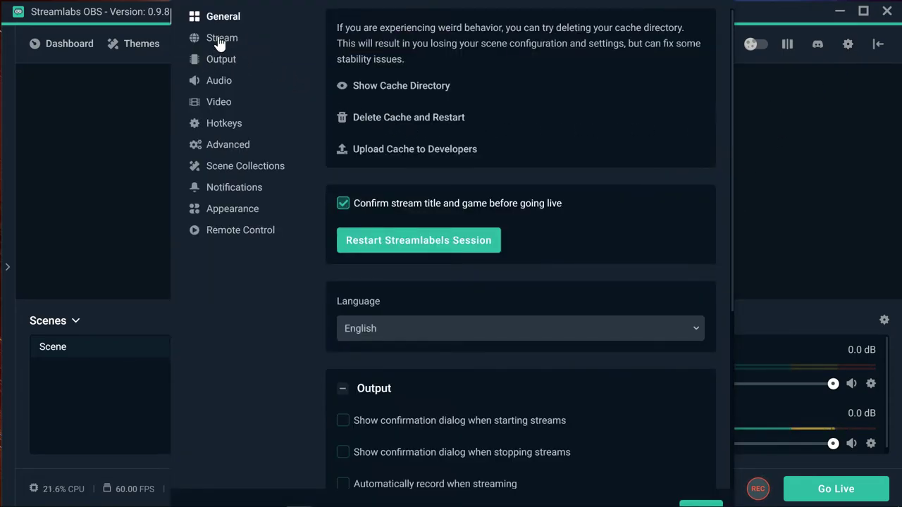
click(216, 104)
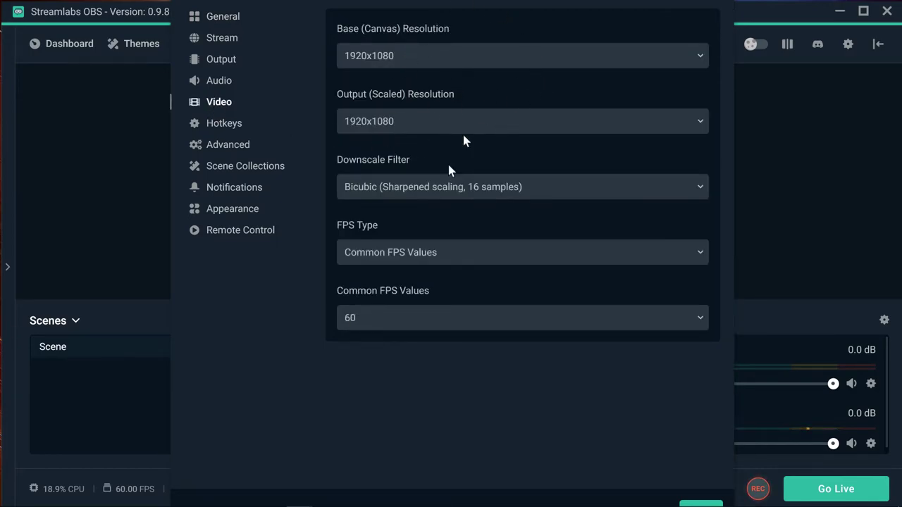
click(698, 503)
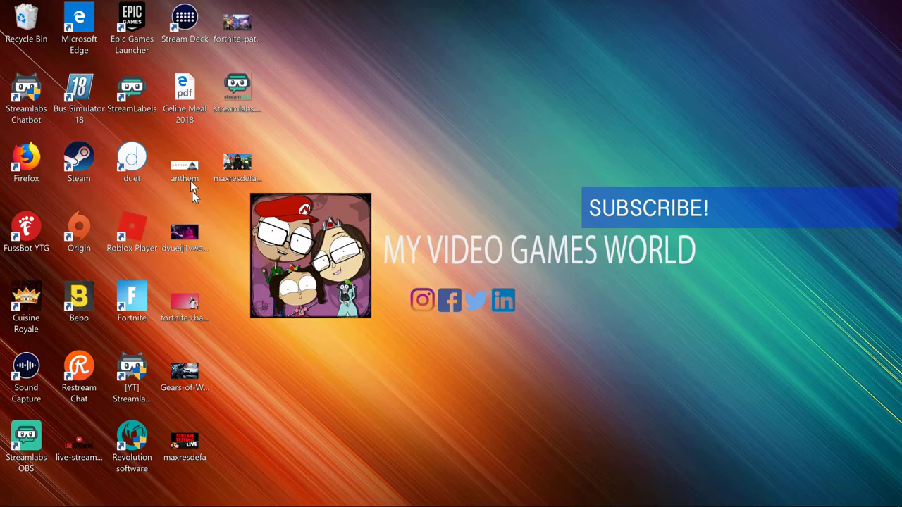
Step: Launch Fortnite from its desktop shortcut
click(131, 294)
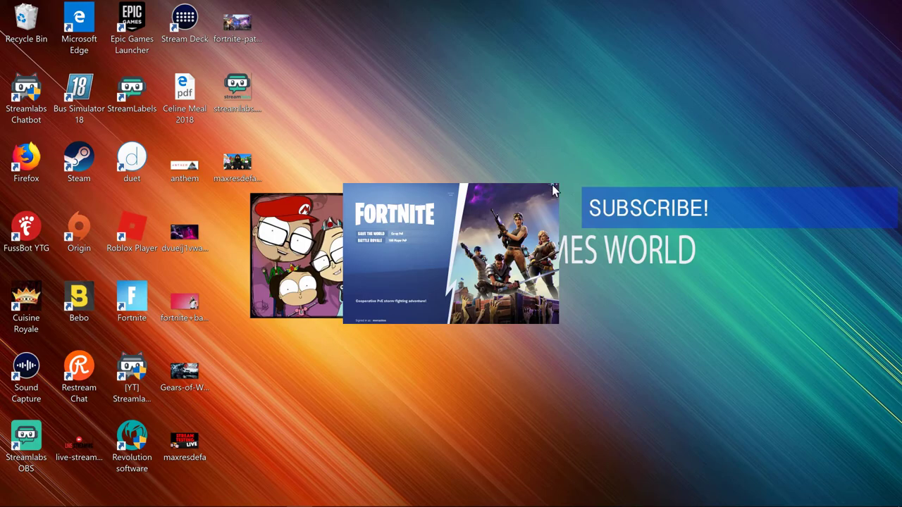
Step: Maximize Fortnite, go past the News screen into the Battle Royale lobby, then quit the game
drag(342, 185, 0, 0)
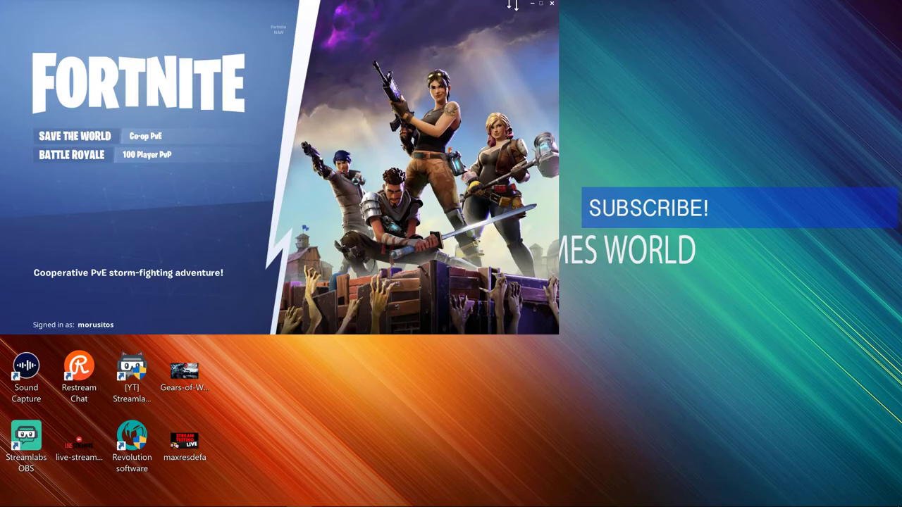
click(541, 5)
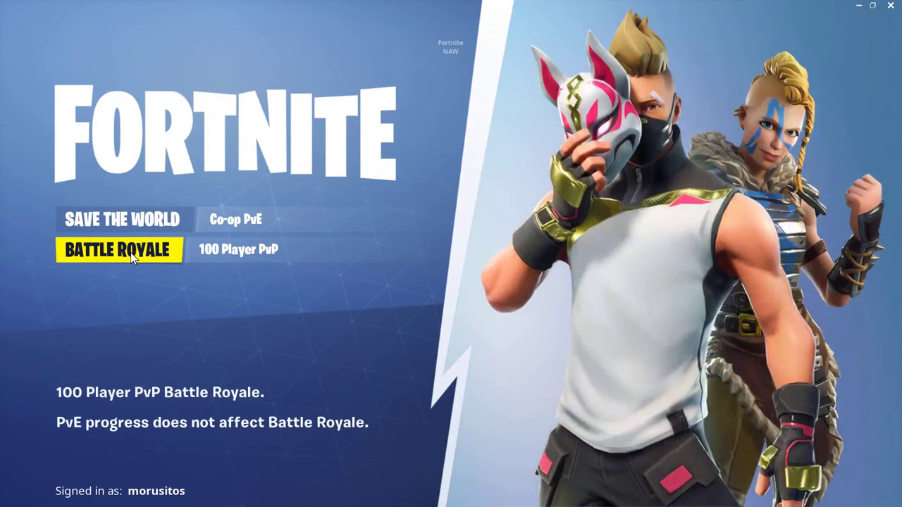
click(130, 253)
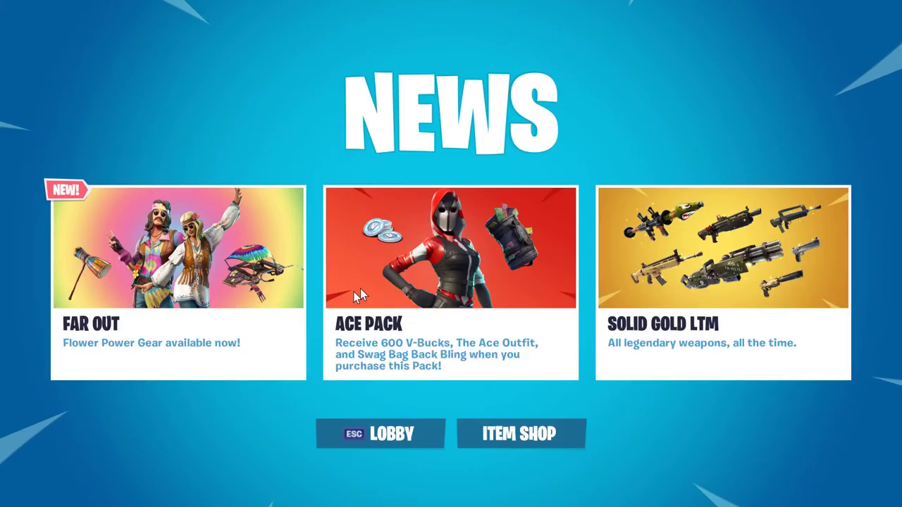
click(408, 436)
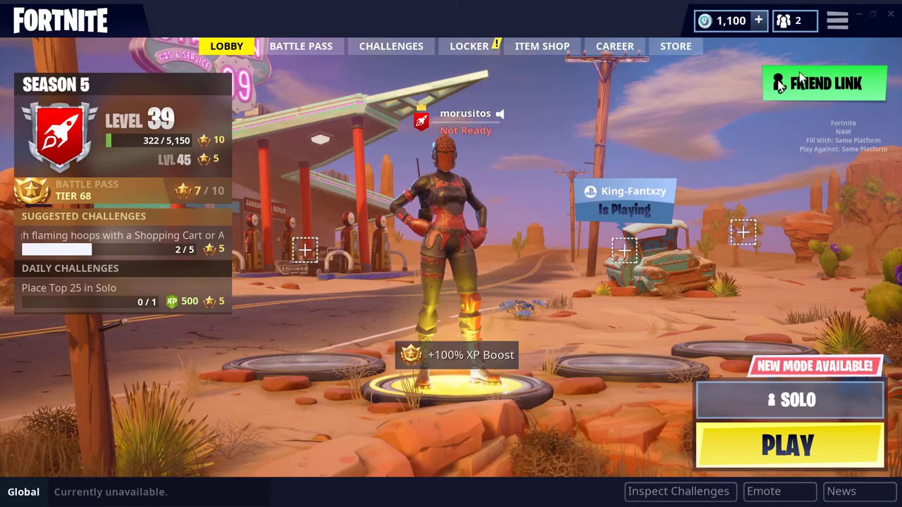
click(892, 15)
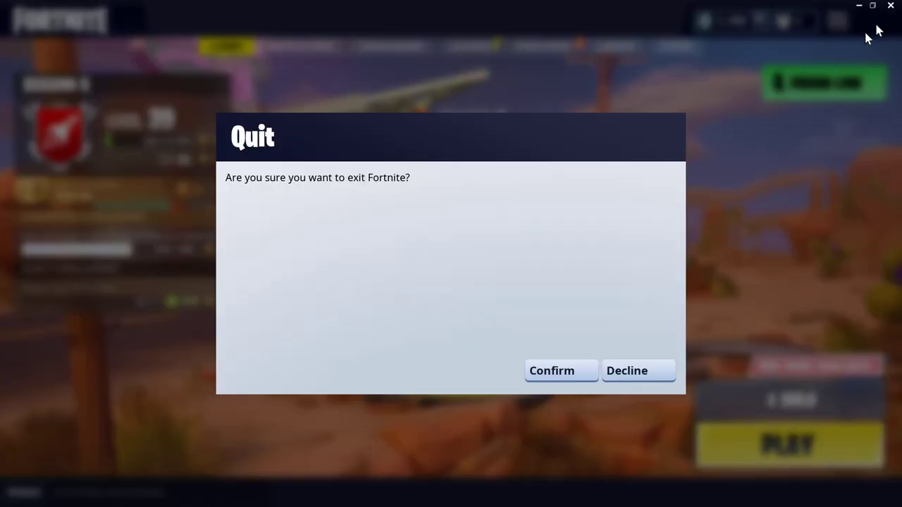
click(576, 372)
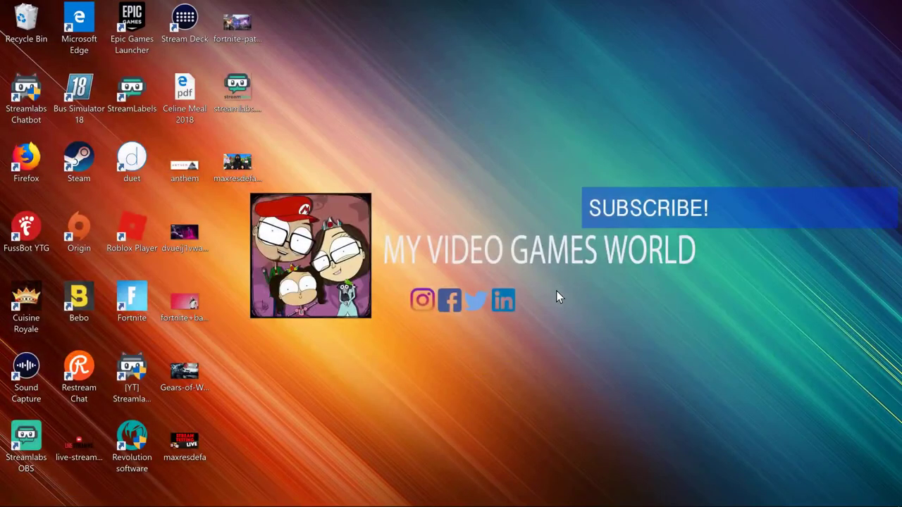
Step: Switch back to the Streamlabs OBS Editor with Alt+Tab
key(alt+Tab)
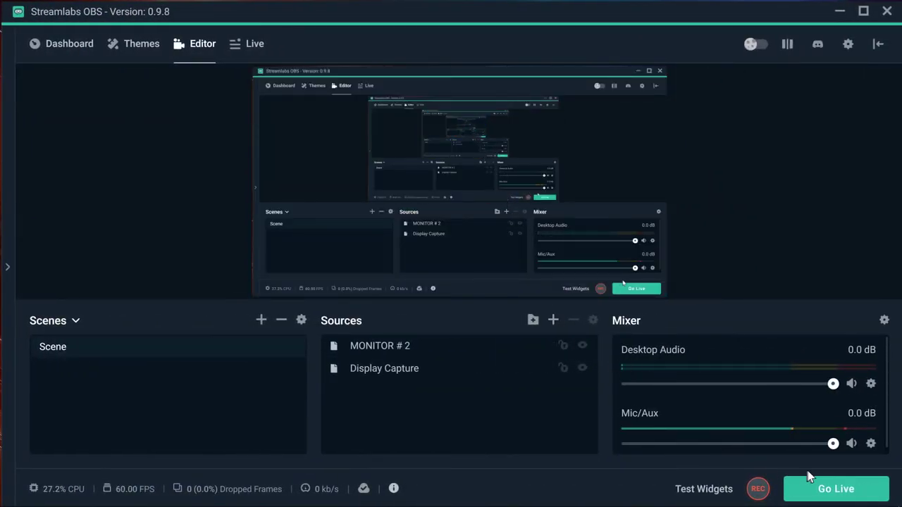